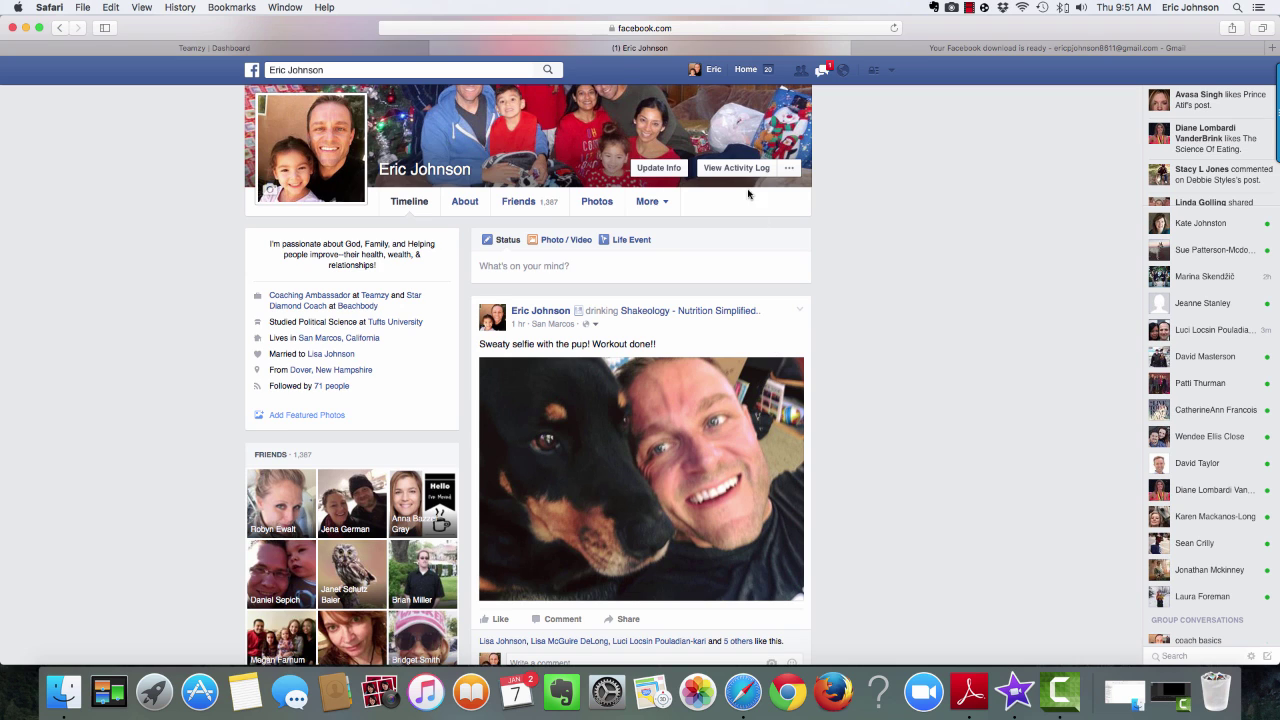
# - Open the page for downloading a copy of the Facebook data from the general account settings
pyautogui.scroll(3, 880, 100)
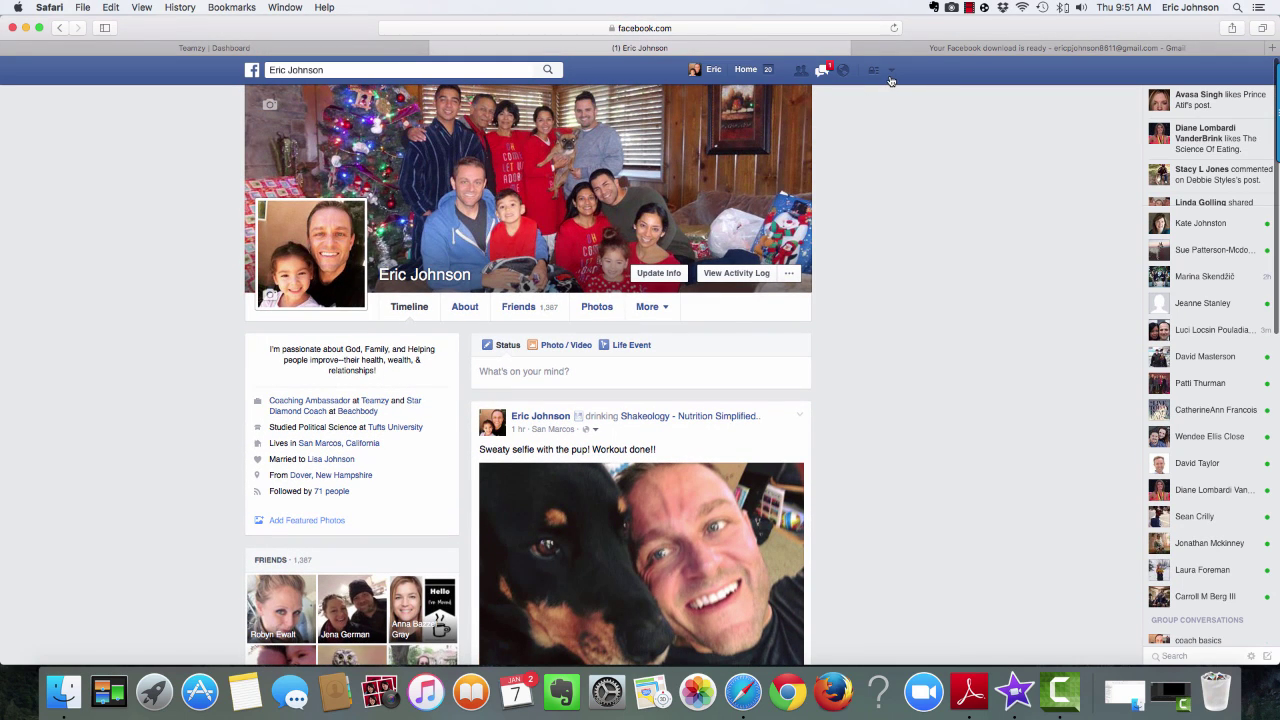
pyautogui.click(893, 72)
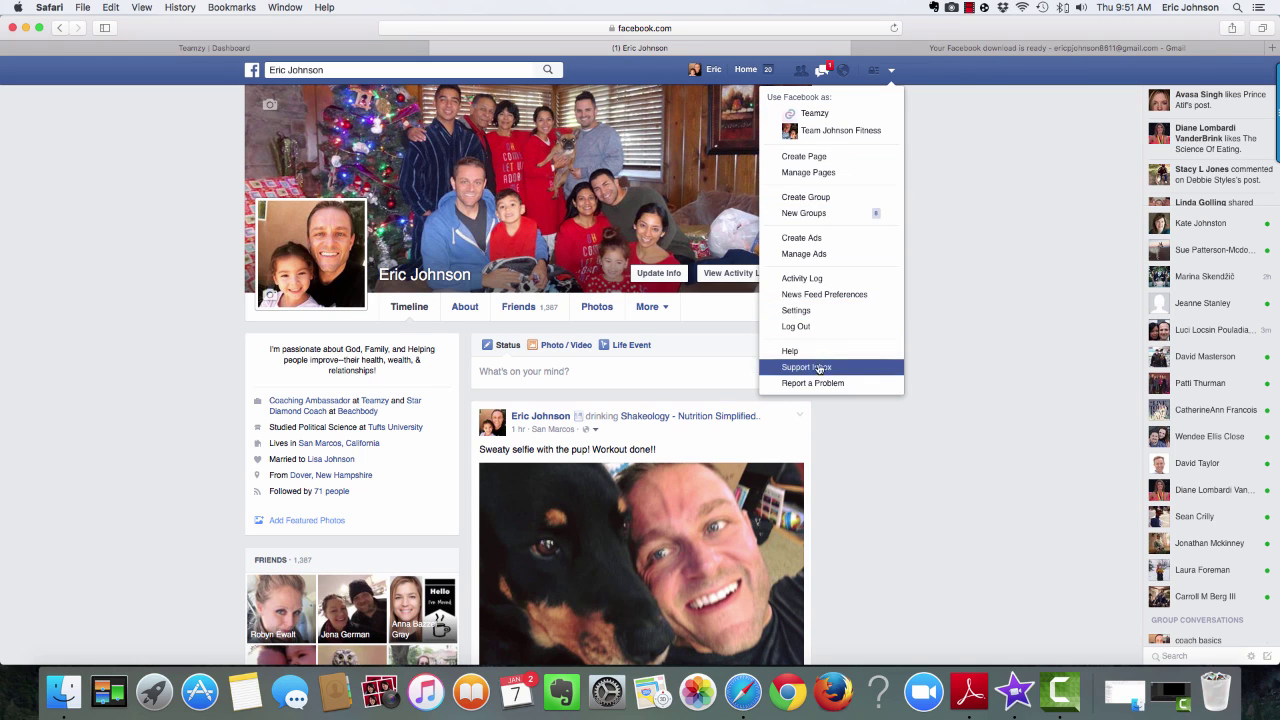
pyautogui.click(798, 313)
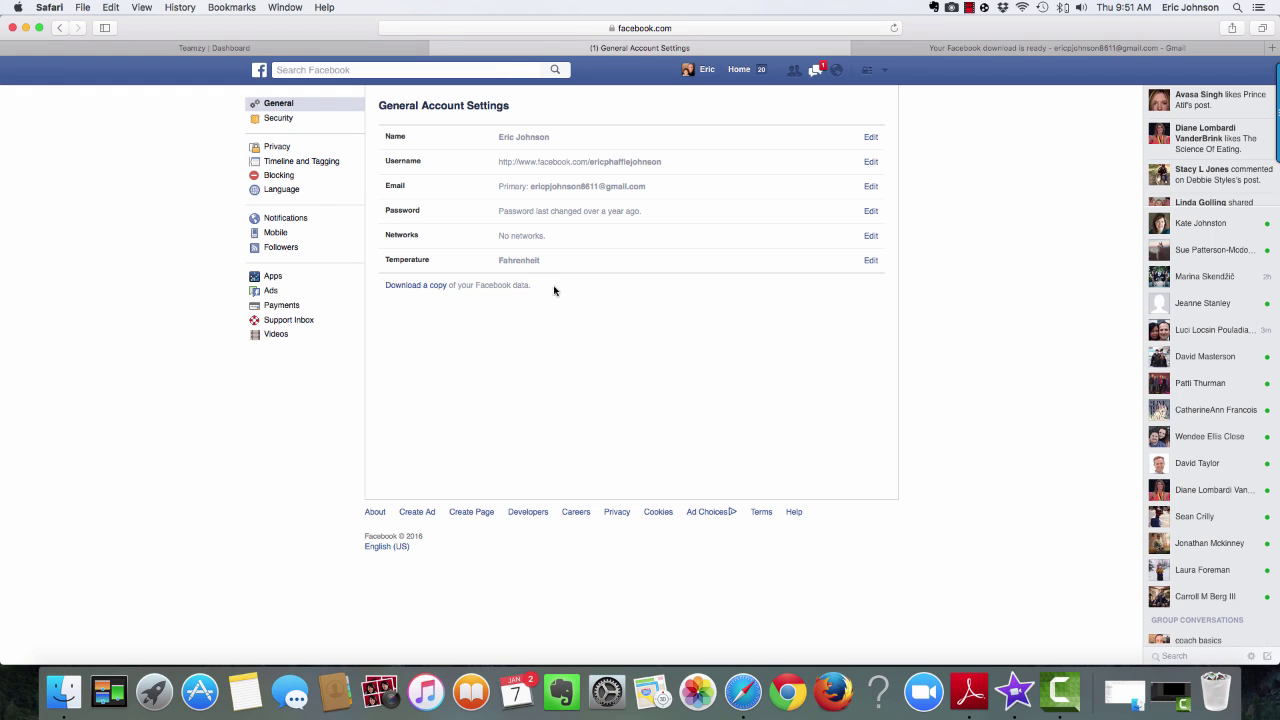
pyautogui.click(416, 286)
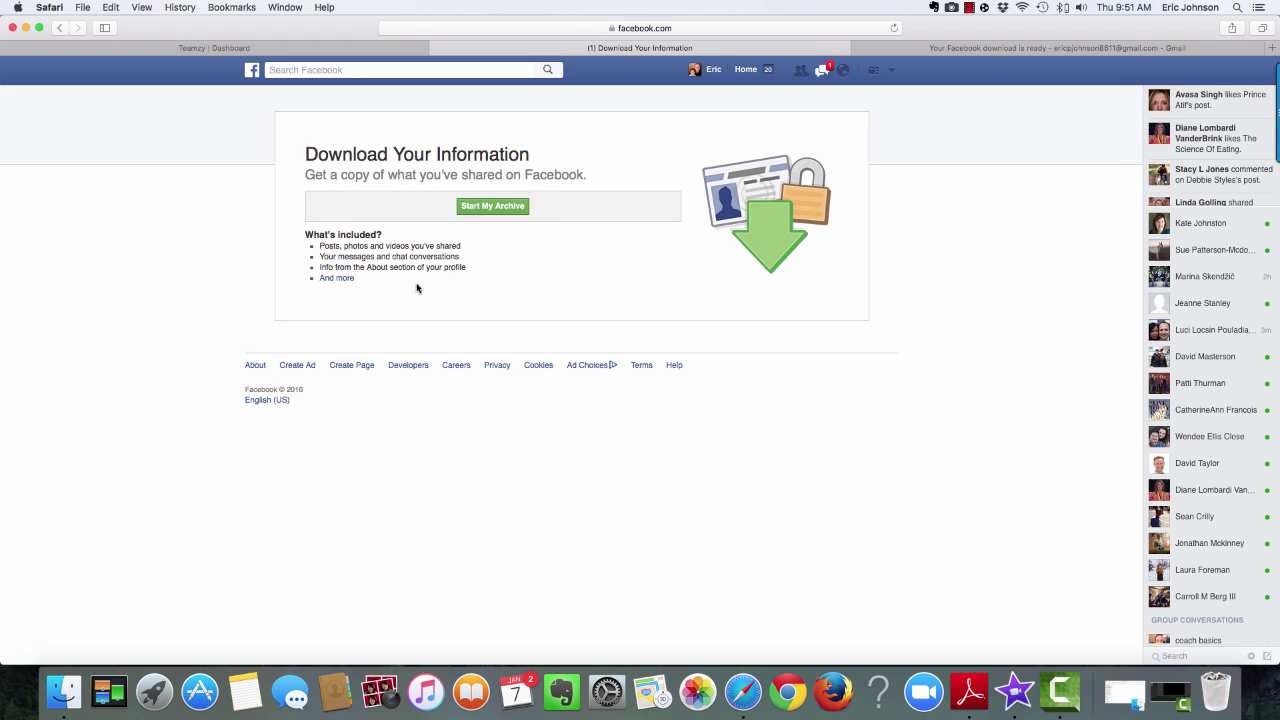
# - Request the Facebook data archive, fill in the saved account password for verification, and confirm the archive request
pyautogui.click(490, 208)
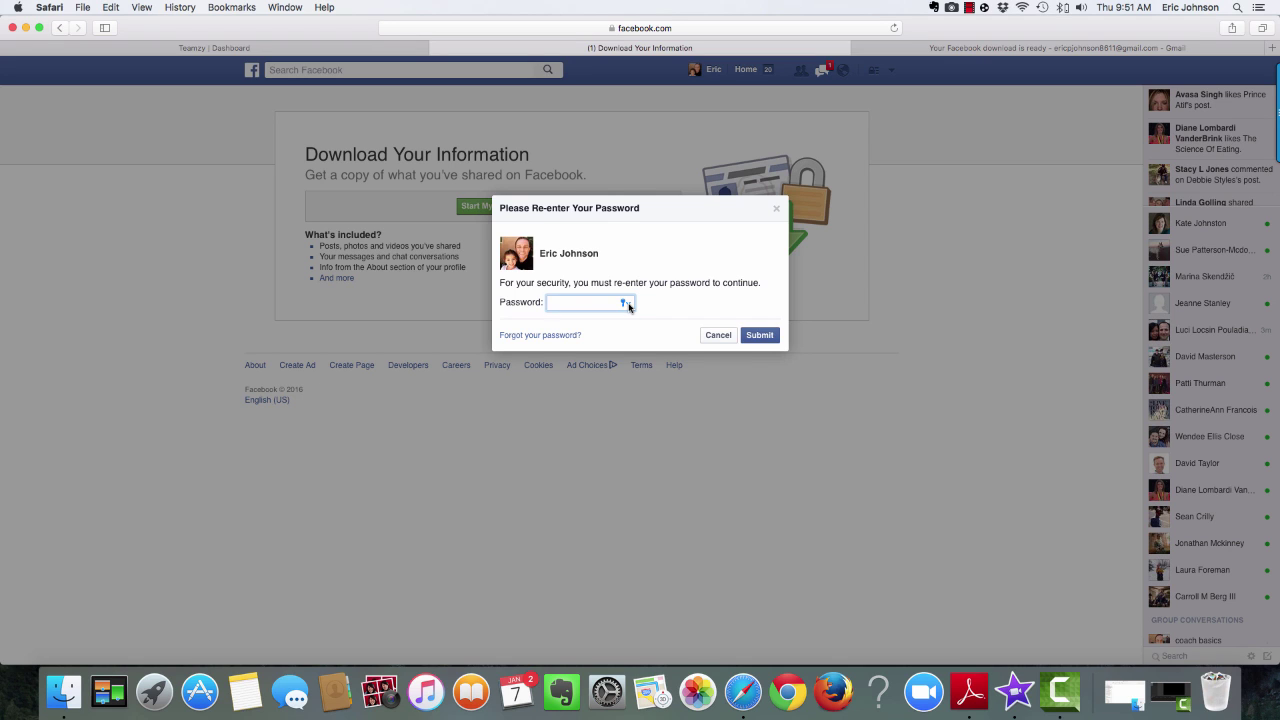
pyautogui.click(626, 304)
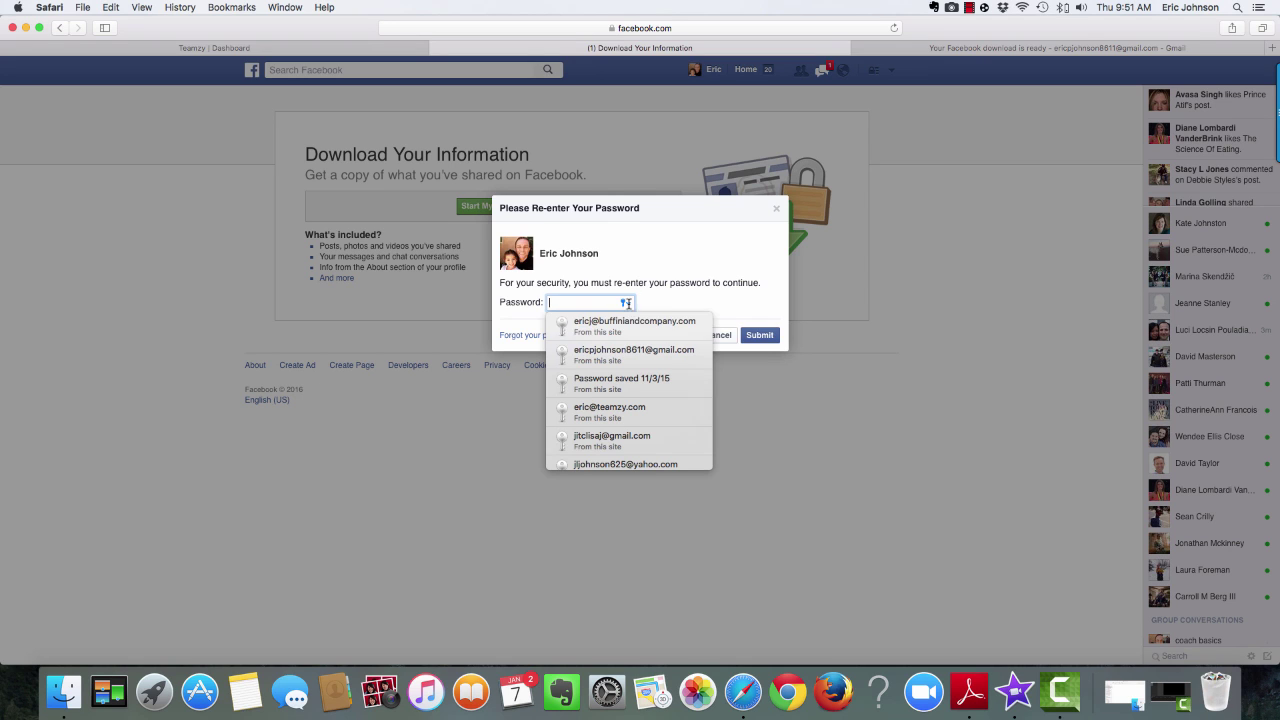
pyautogui.click(629, 362)
pyautogui.click(763, 338)
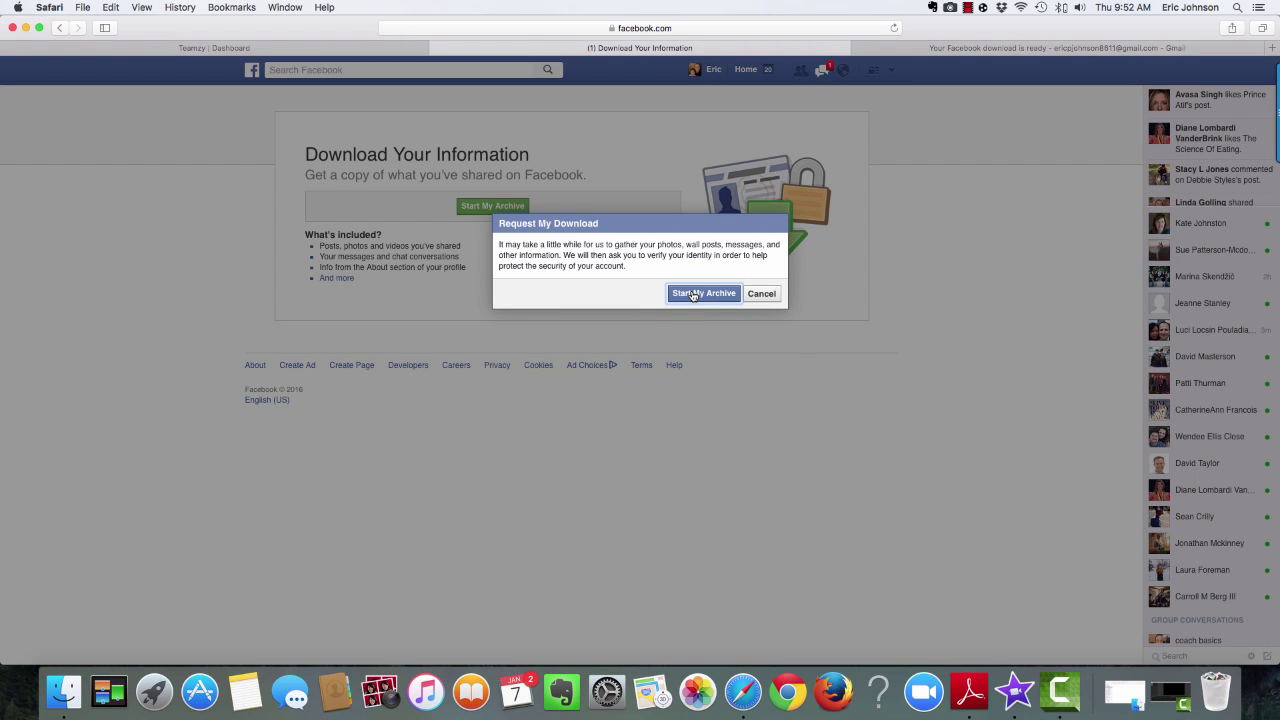
pyautogui.click(692, 293)
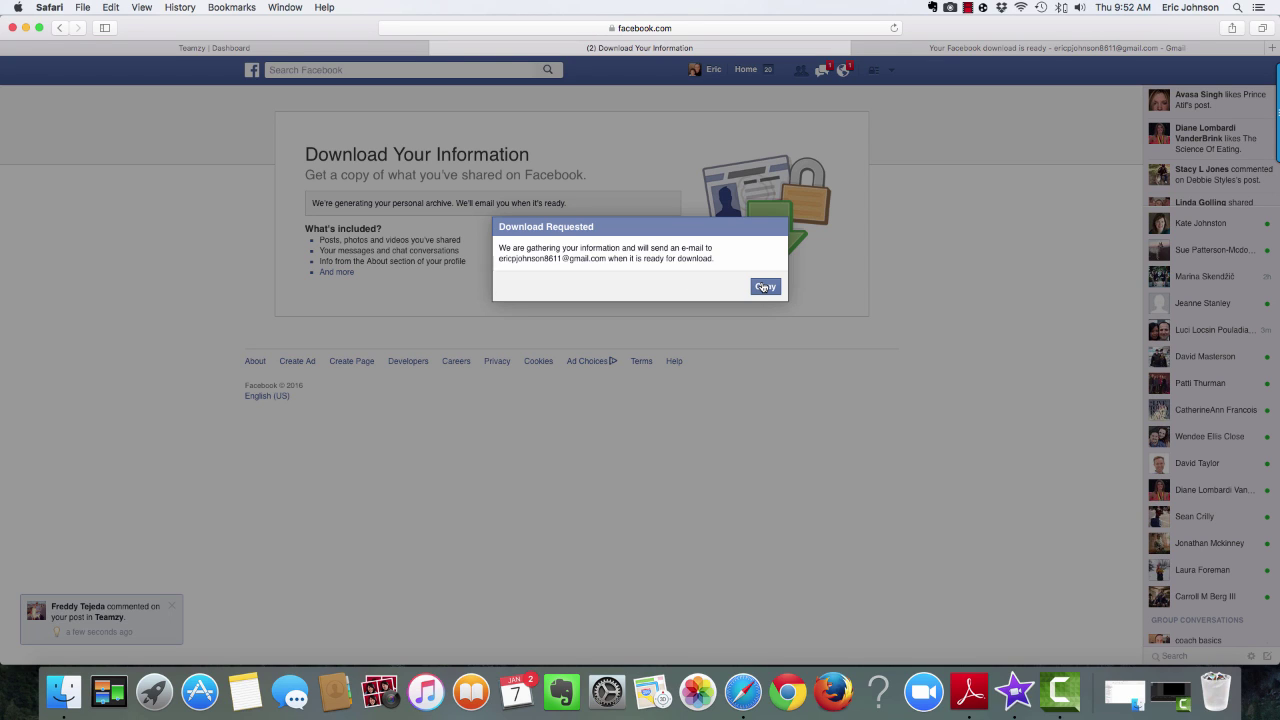
pyautogui.click(765, 287)
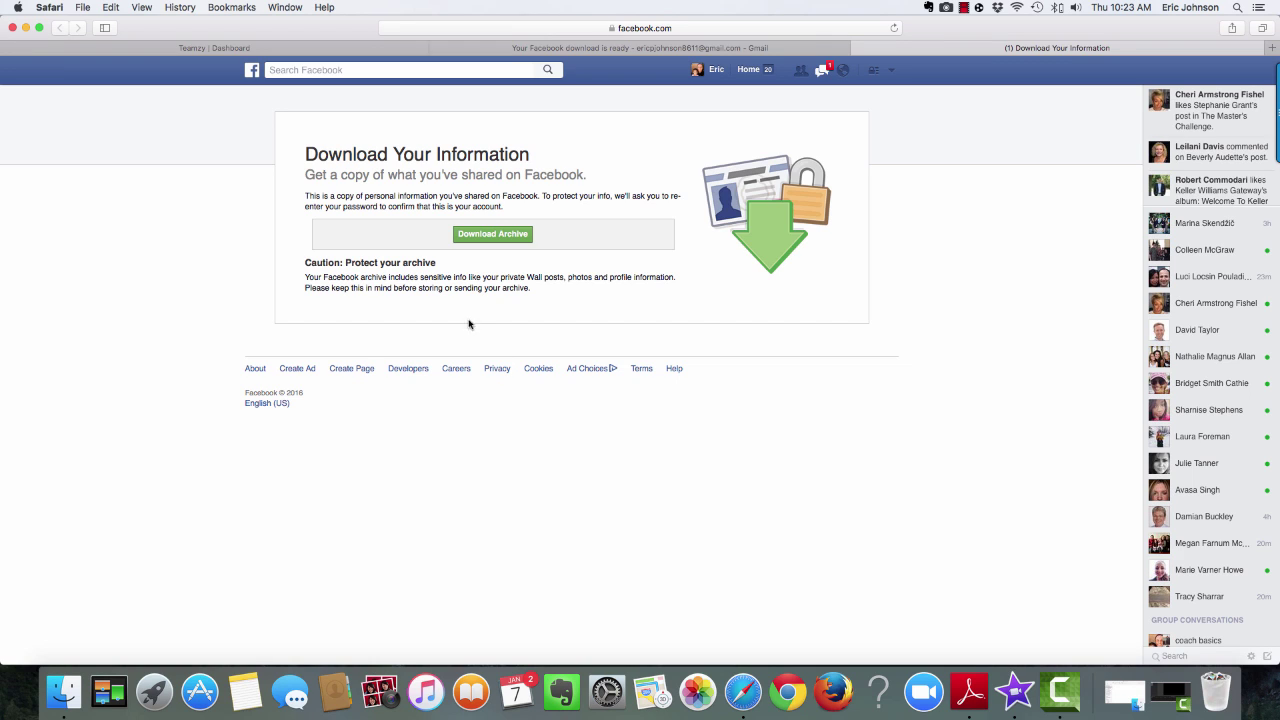
# - Download the finished Facebook archive, re-entering the saved account password for verification
pyautogui.click(485, 234)
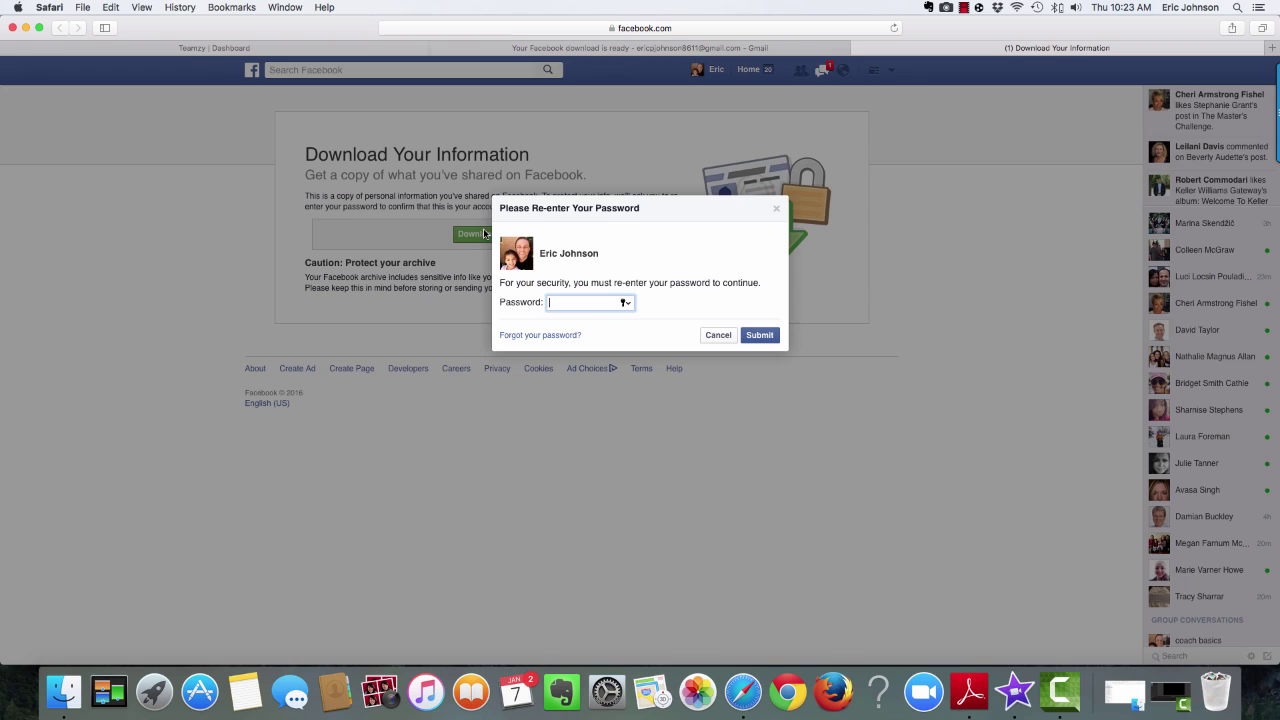
pyautogui.click(625, 303)
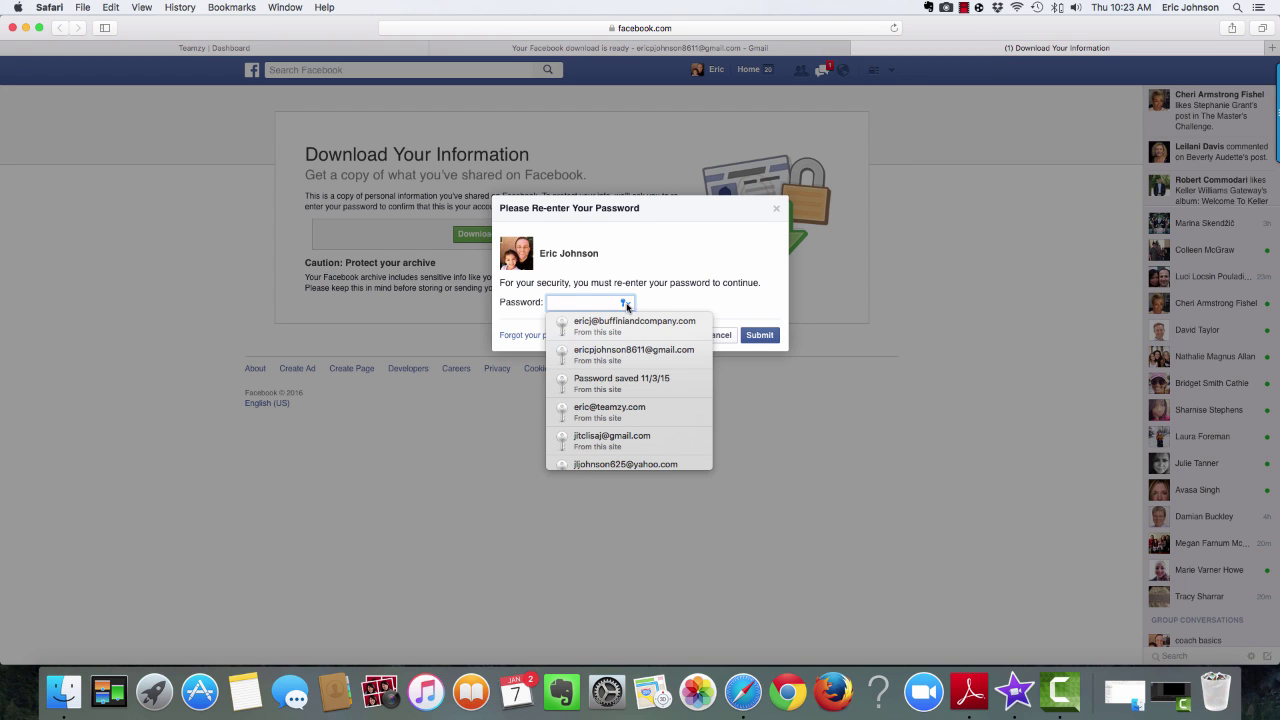
pyautogui.click(759, 336)
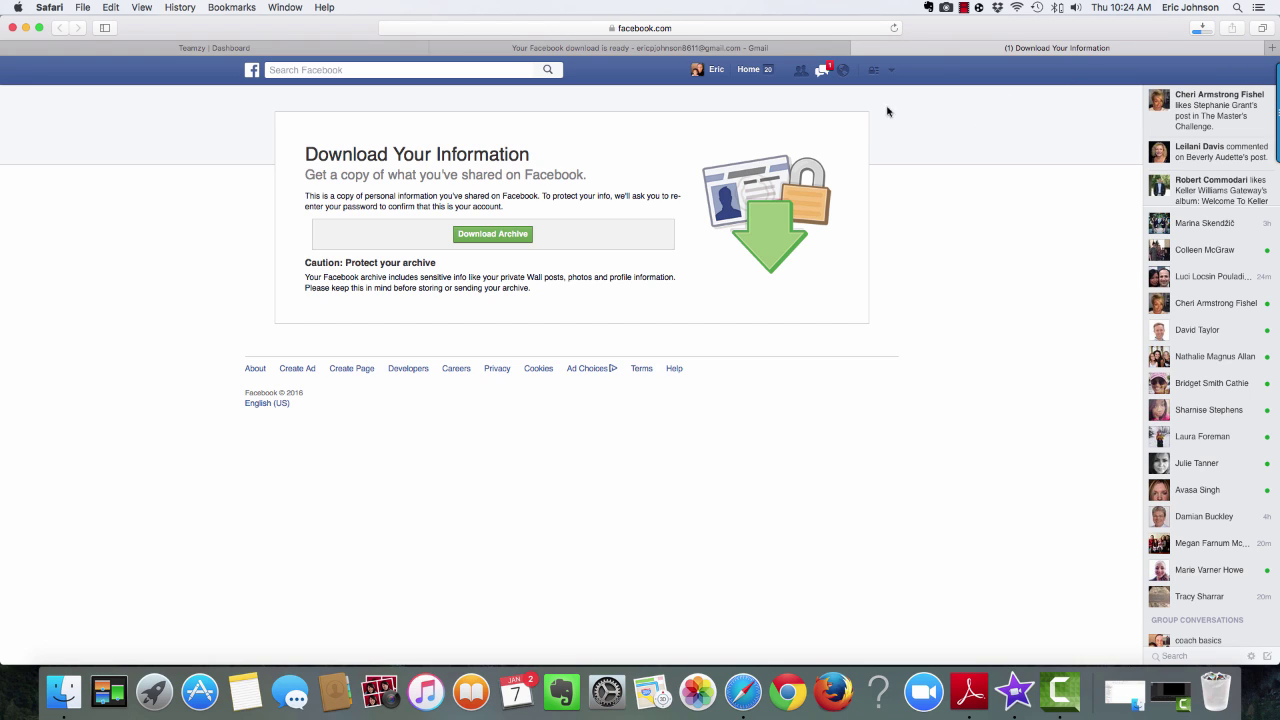
pyautogui.click(964, 12)
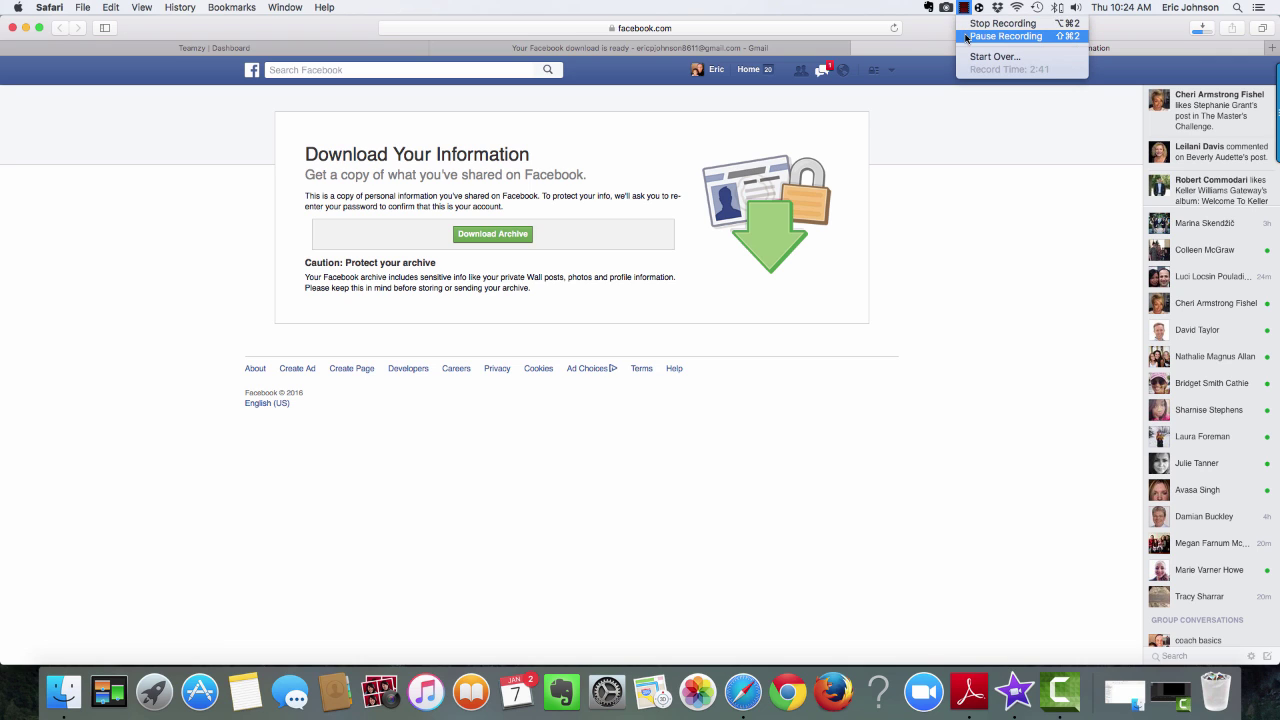
pyautogui.click(966, 37)
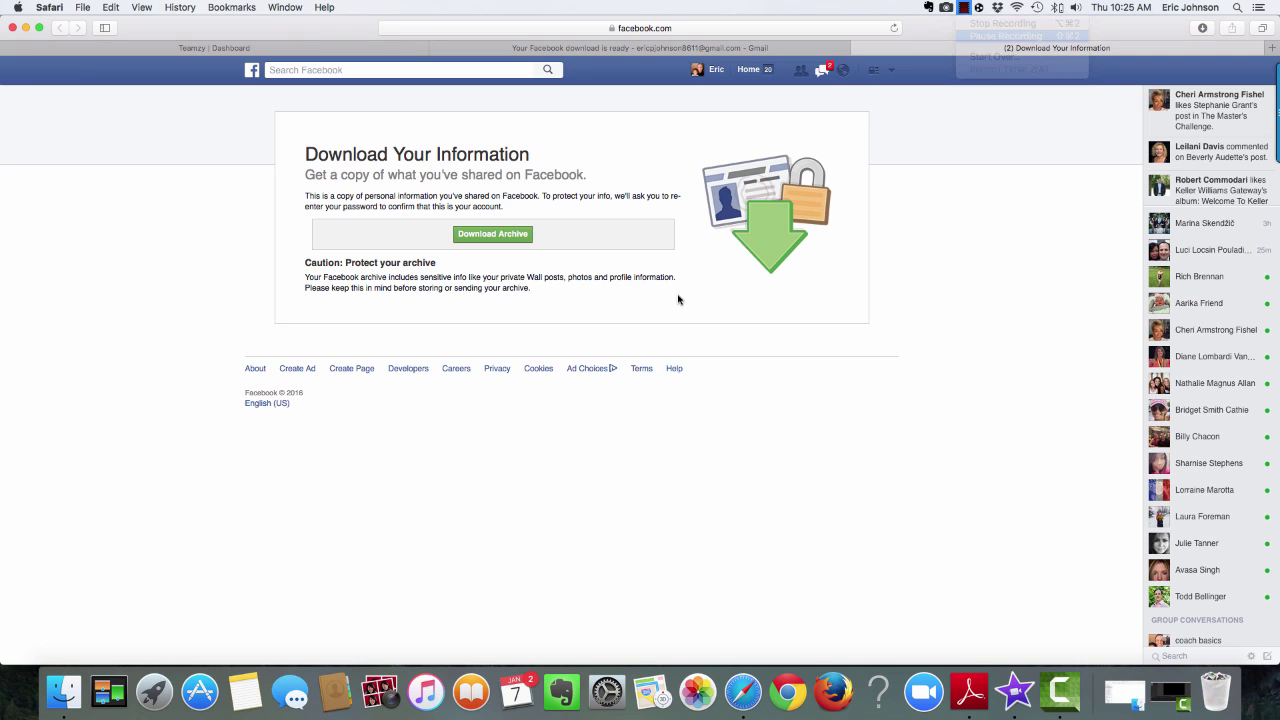
# - Open the downloaded Facebook archive folder and move friends.htm from its html subfolder to the Desktop
pyautogui.click(1201, 30)
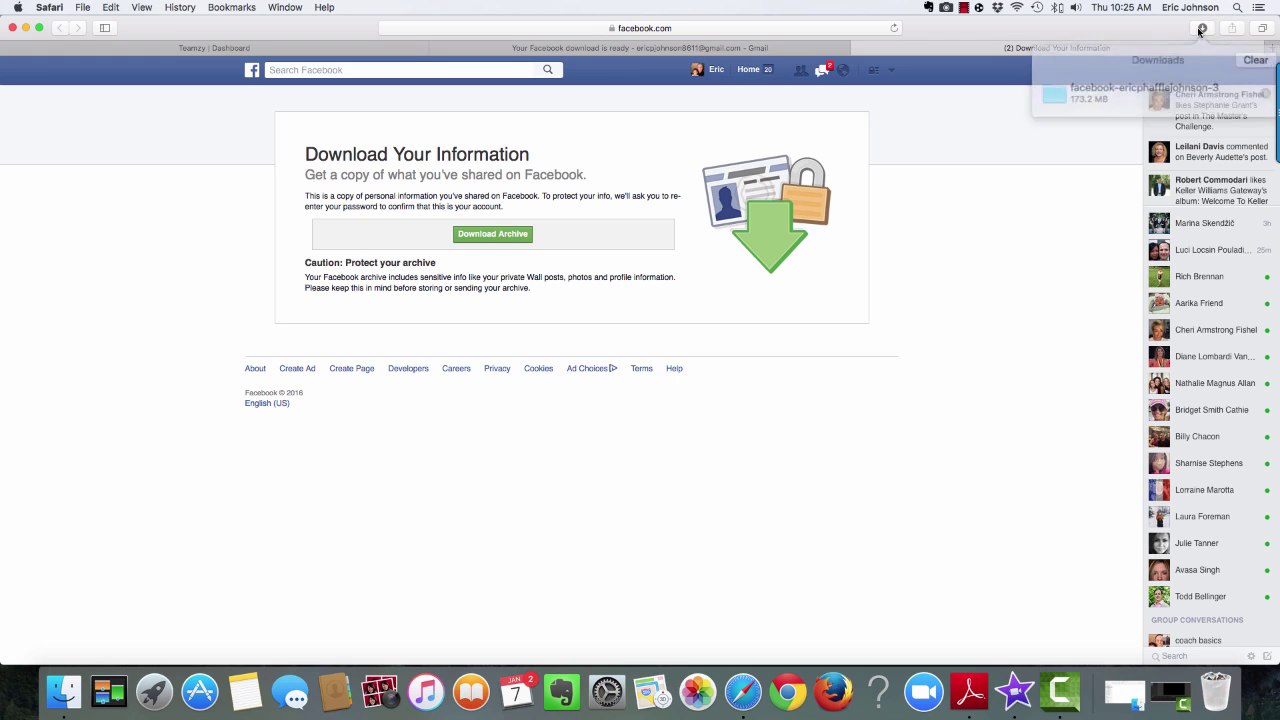
pyautogui.doubleClick(1120, 86)
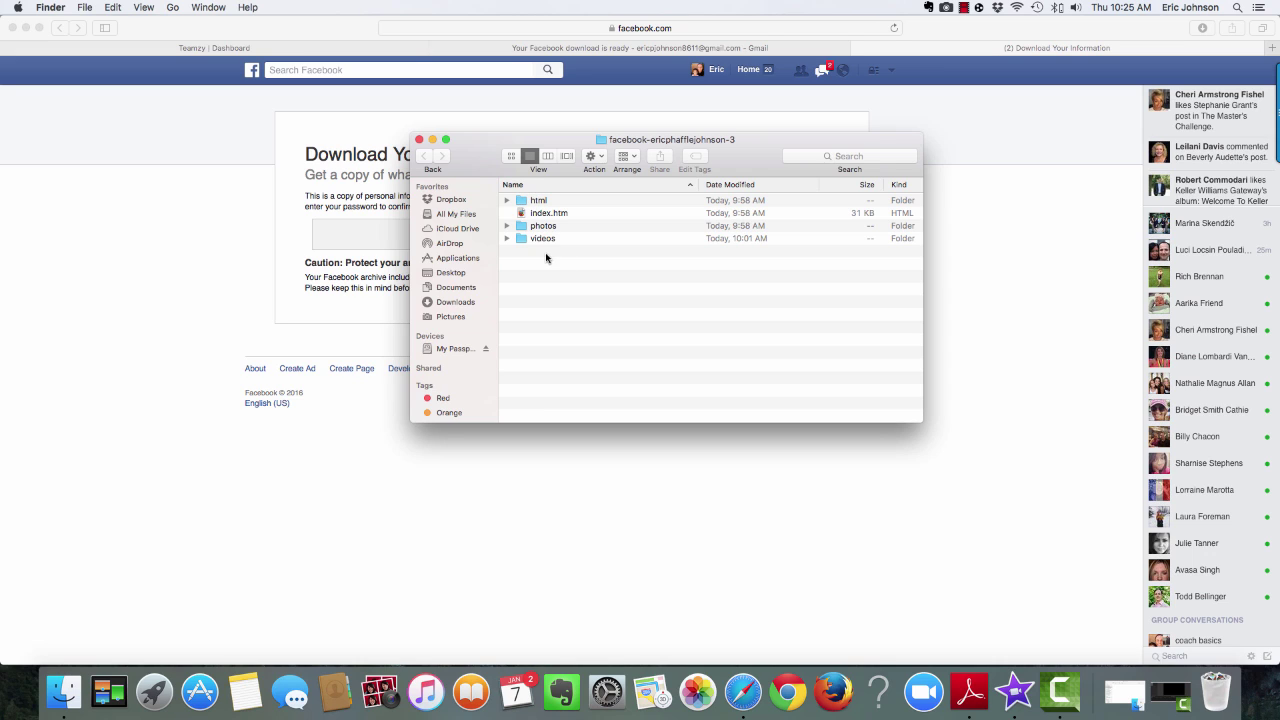
pyautogui.click(506, 202)
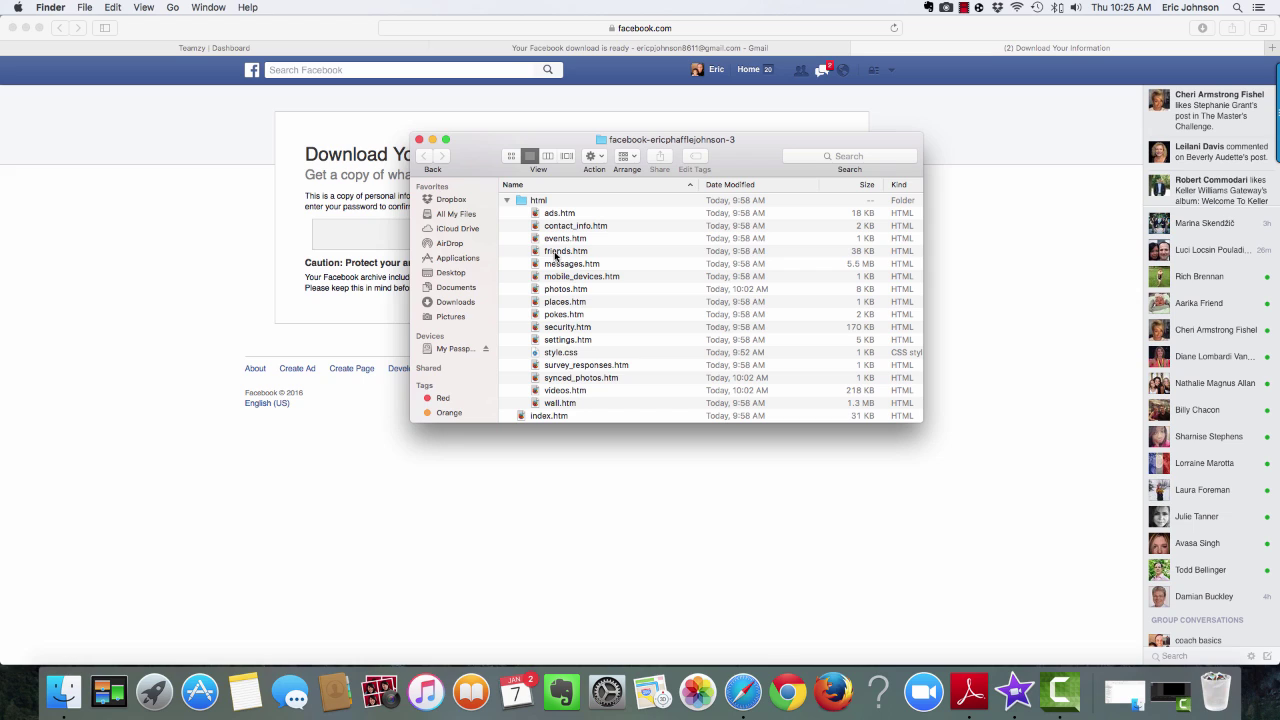
pyautogui.click(556, 256)
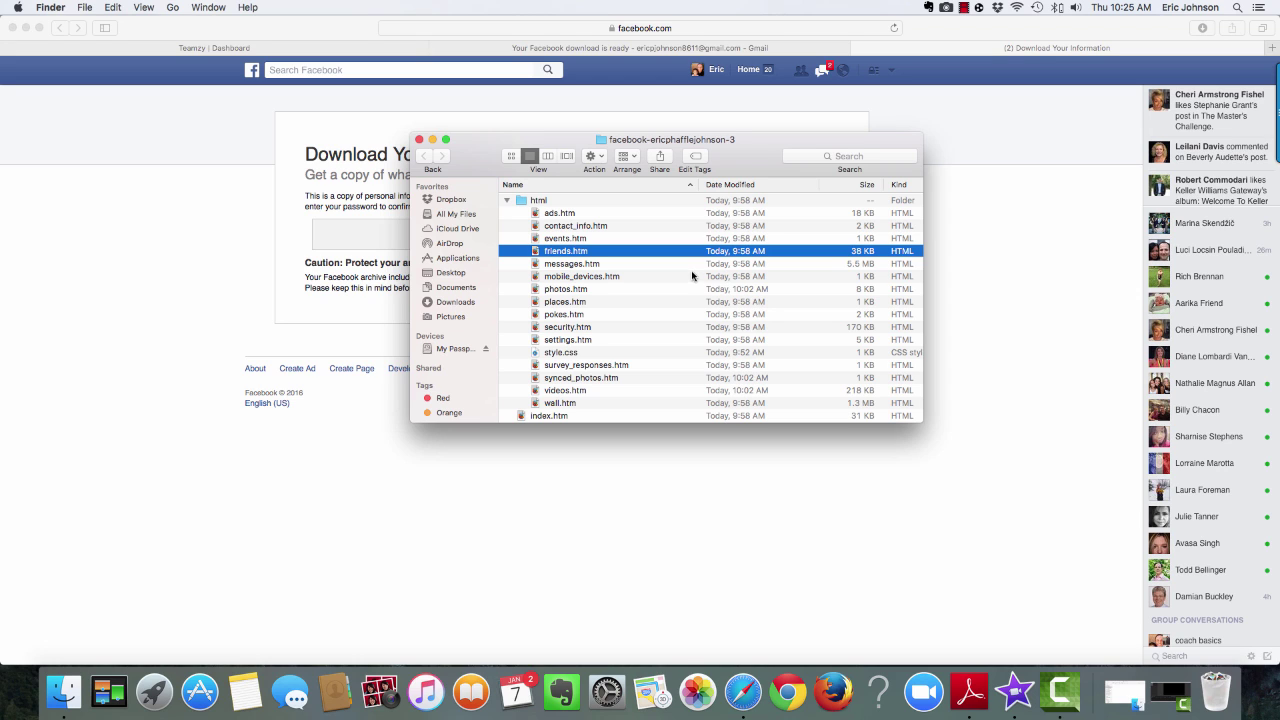
pyautogui.moveTo(527, 254); pyautogui.dragTo(456, 280)
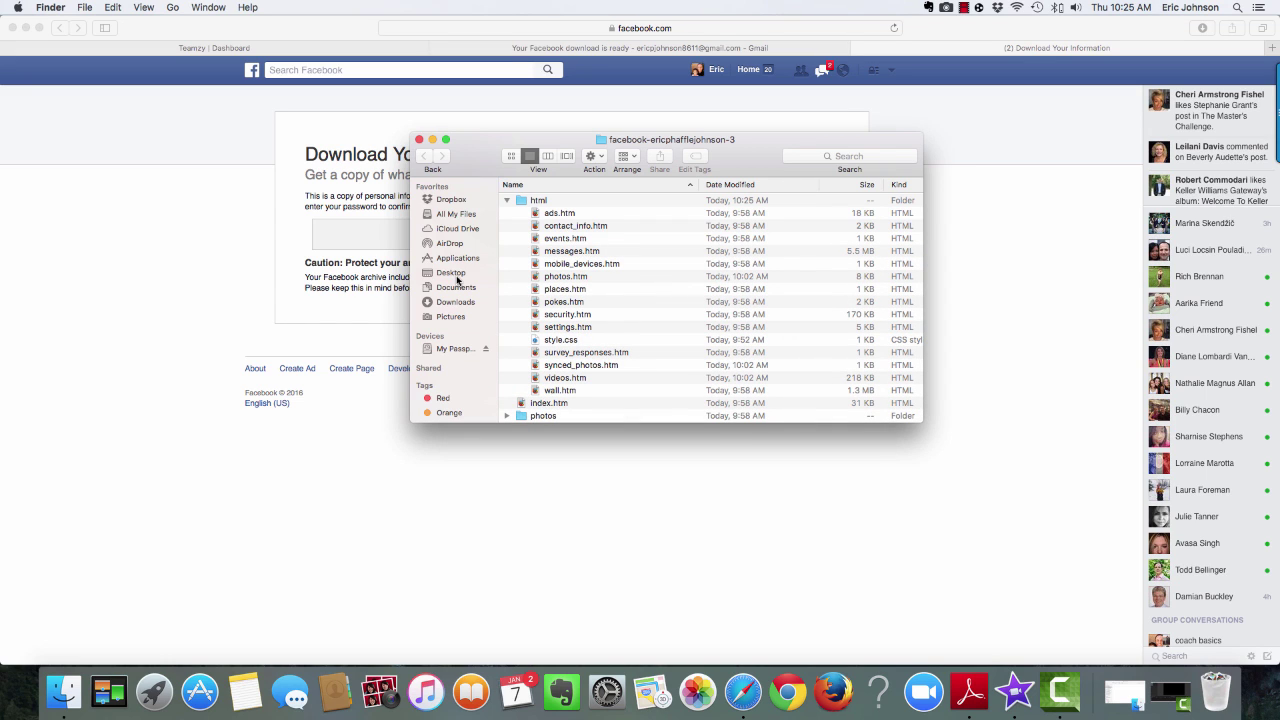
pyautogui.click(418, 140)
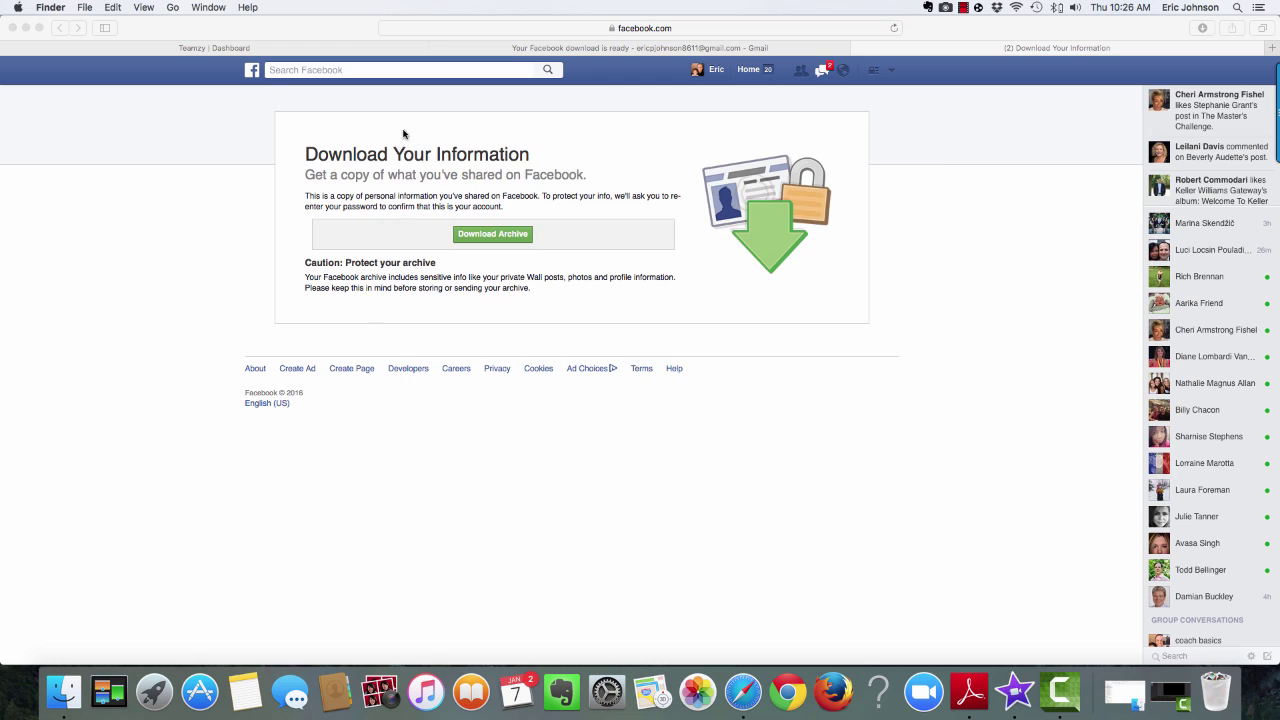
# - Switch to Teamzy, start a contact import from the Customer Data settings, and proceed to the Import Contacts file selection
pyautogui.click(194, 48)
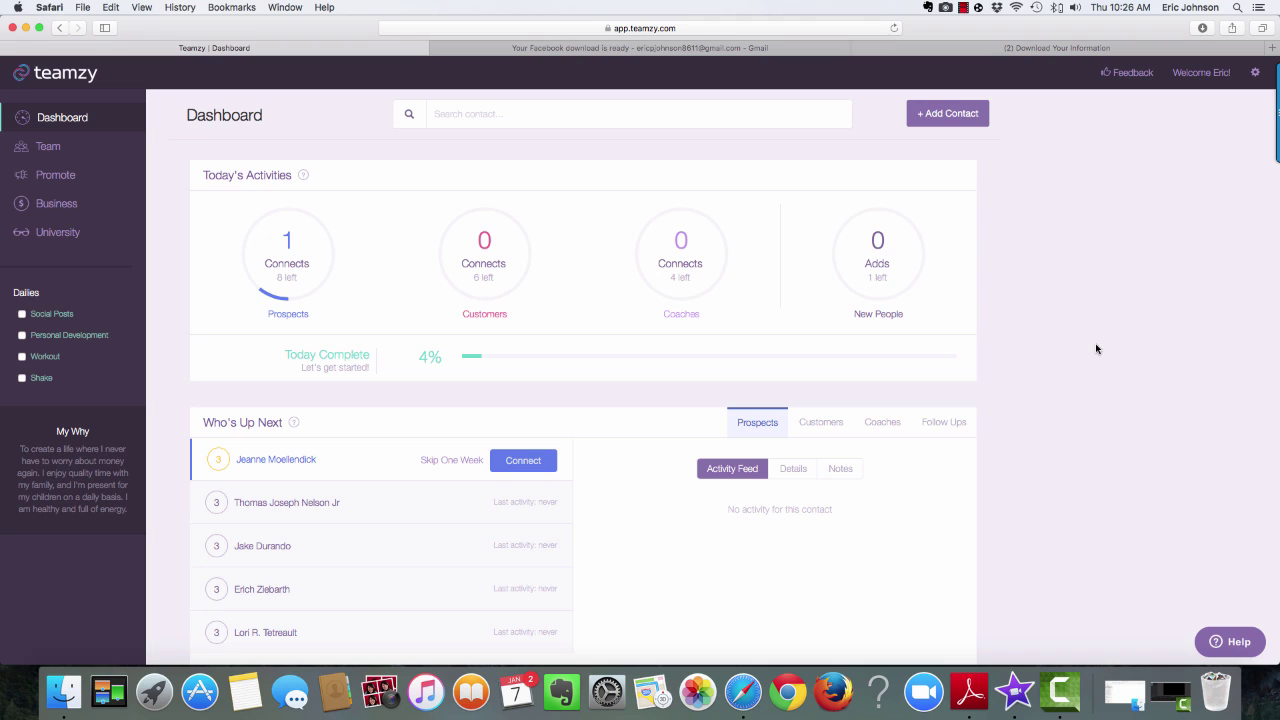
pyautogui.click(1256, 73)
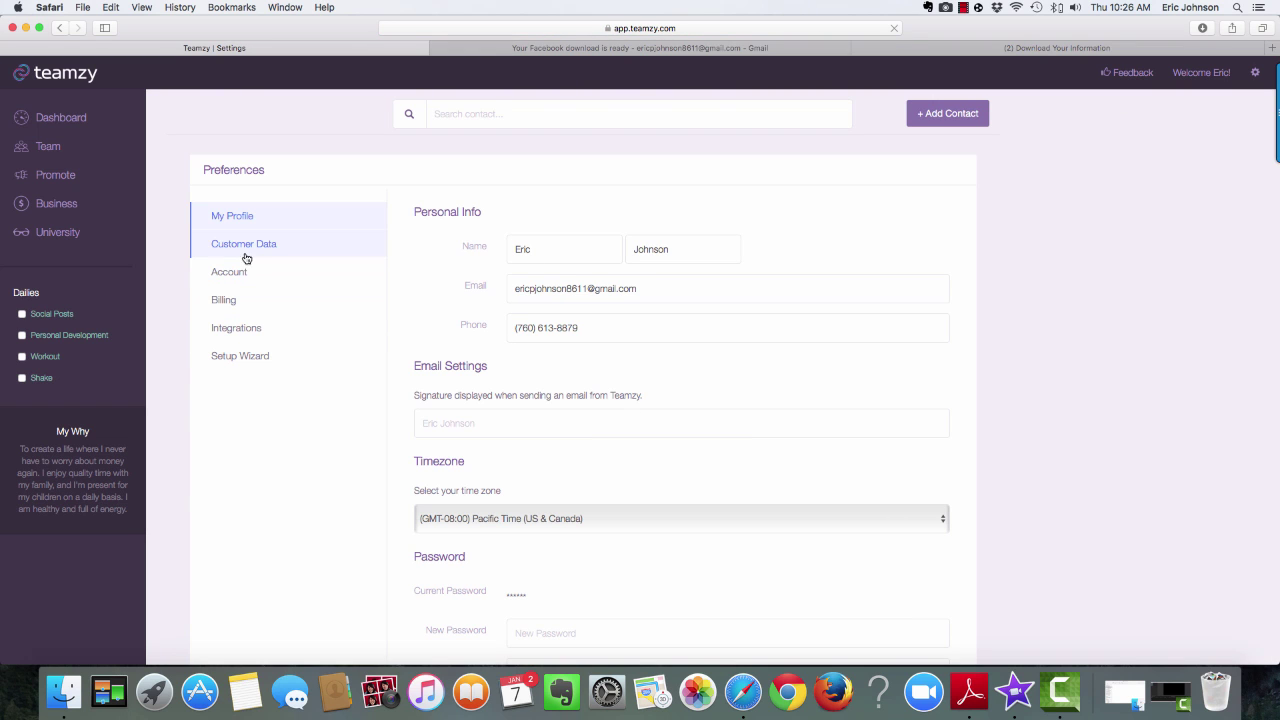
pyautogui.click(240, 252)
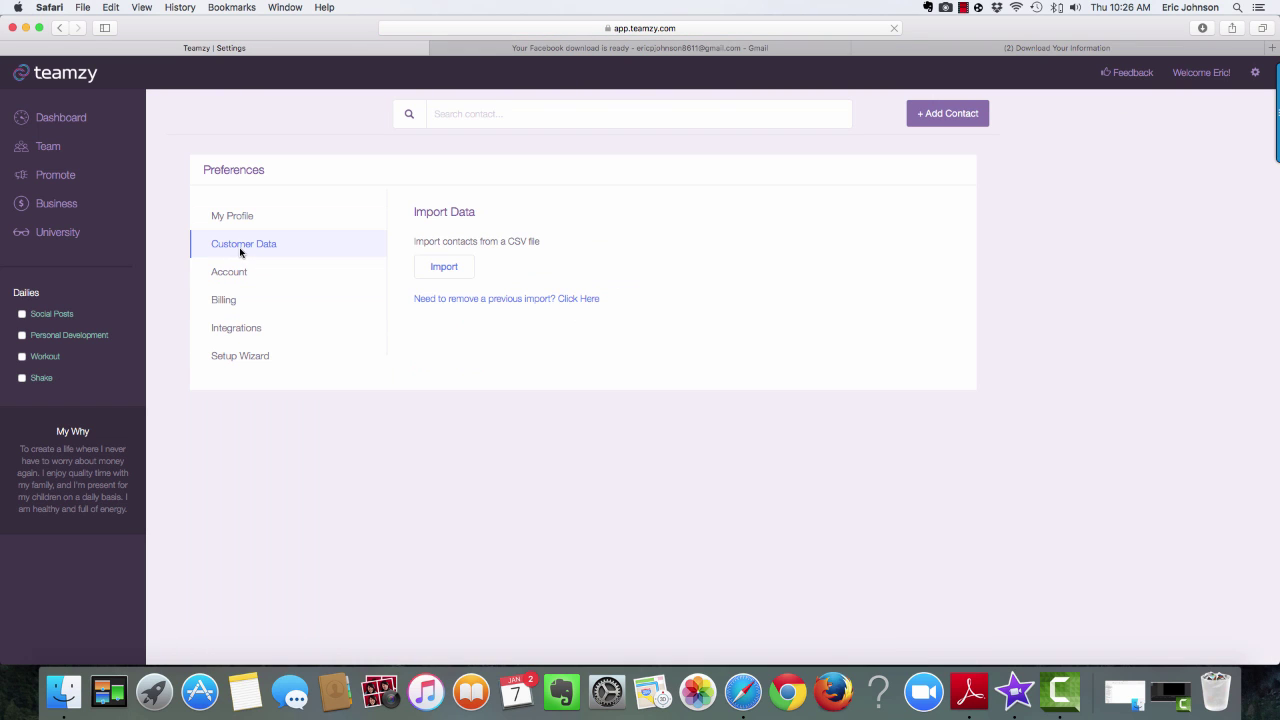
pyautogui.click(435, 268)
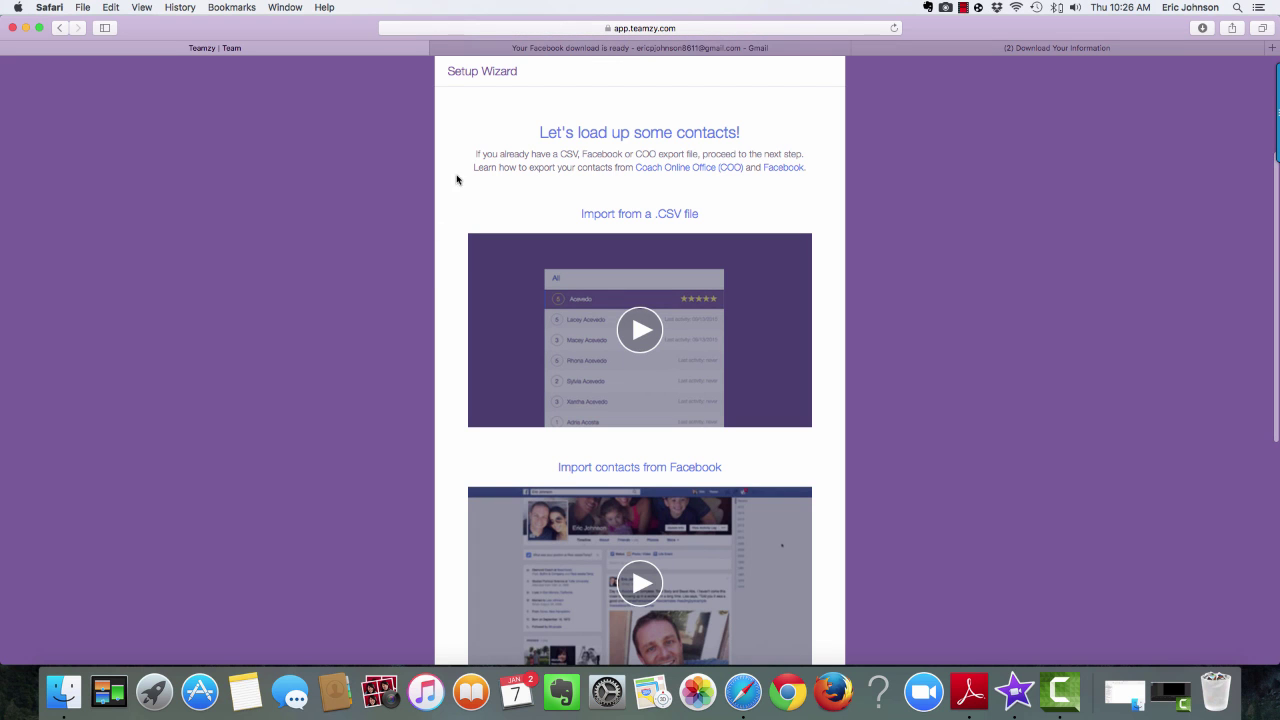
pyautogui.scroll(-3, 807, 436)
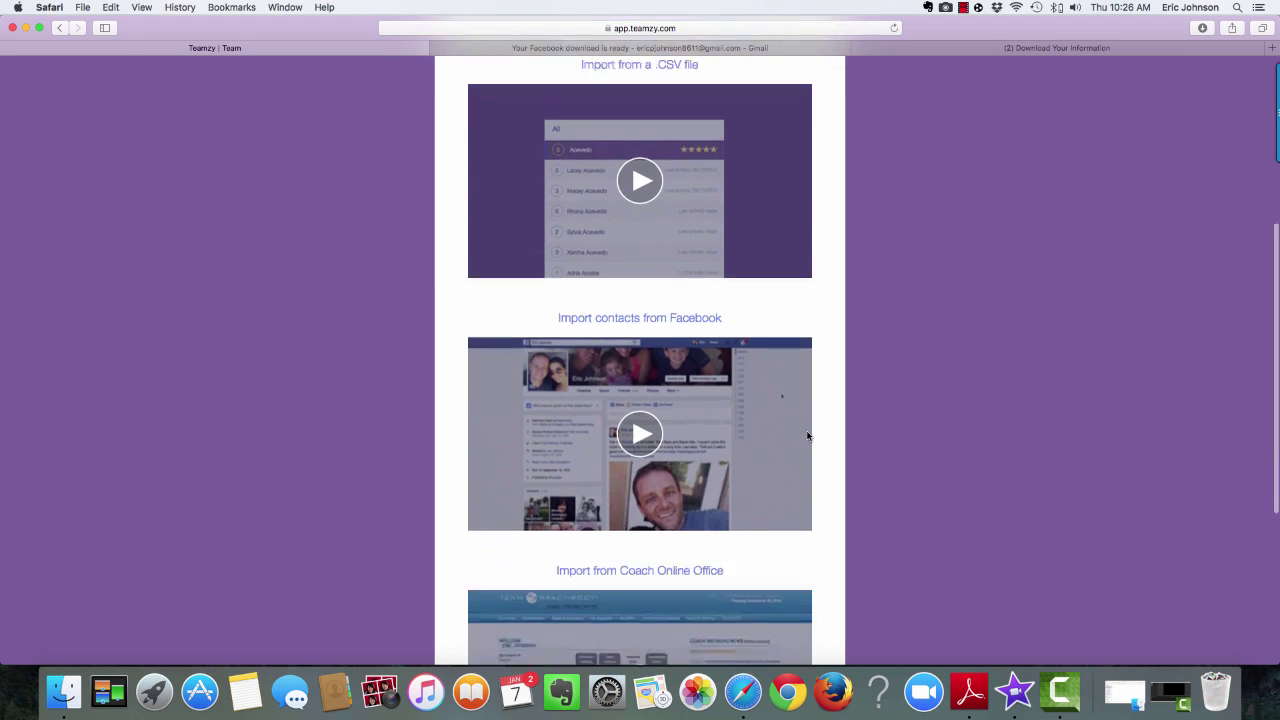
pyautogui.scroll(-6, 807, 436)
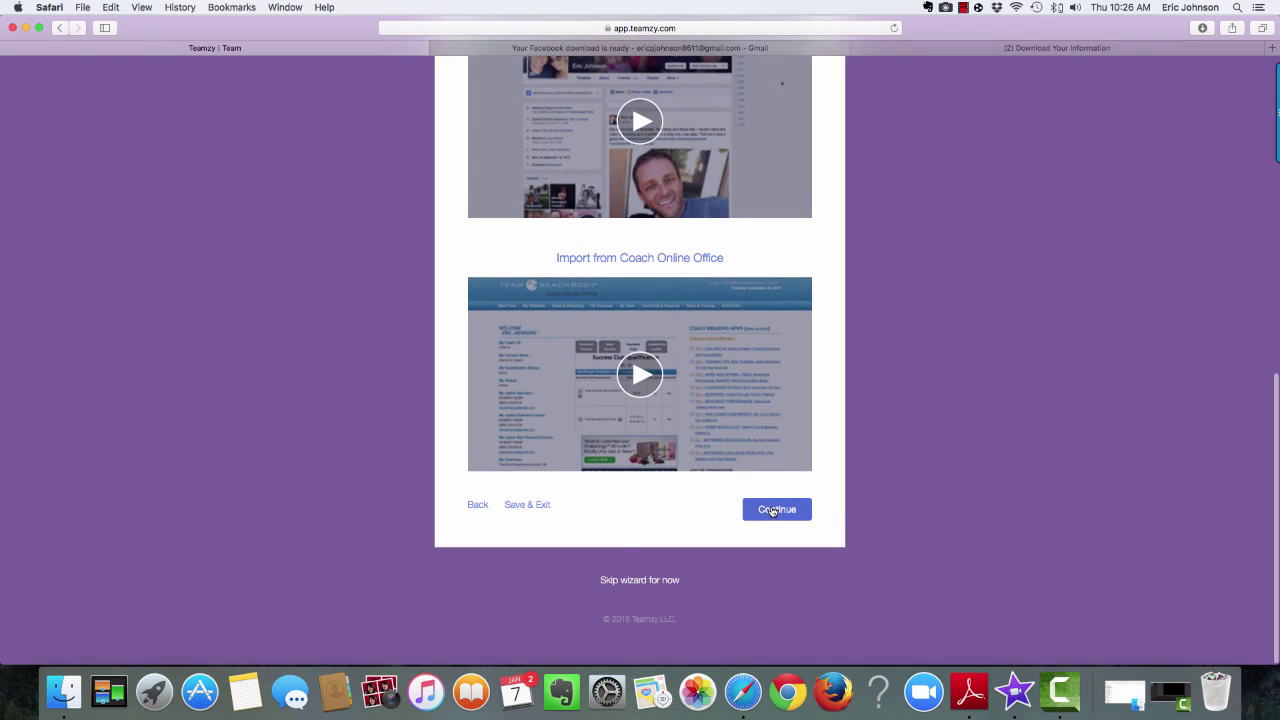
pyautogui.click(773, 510)
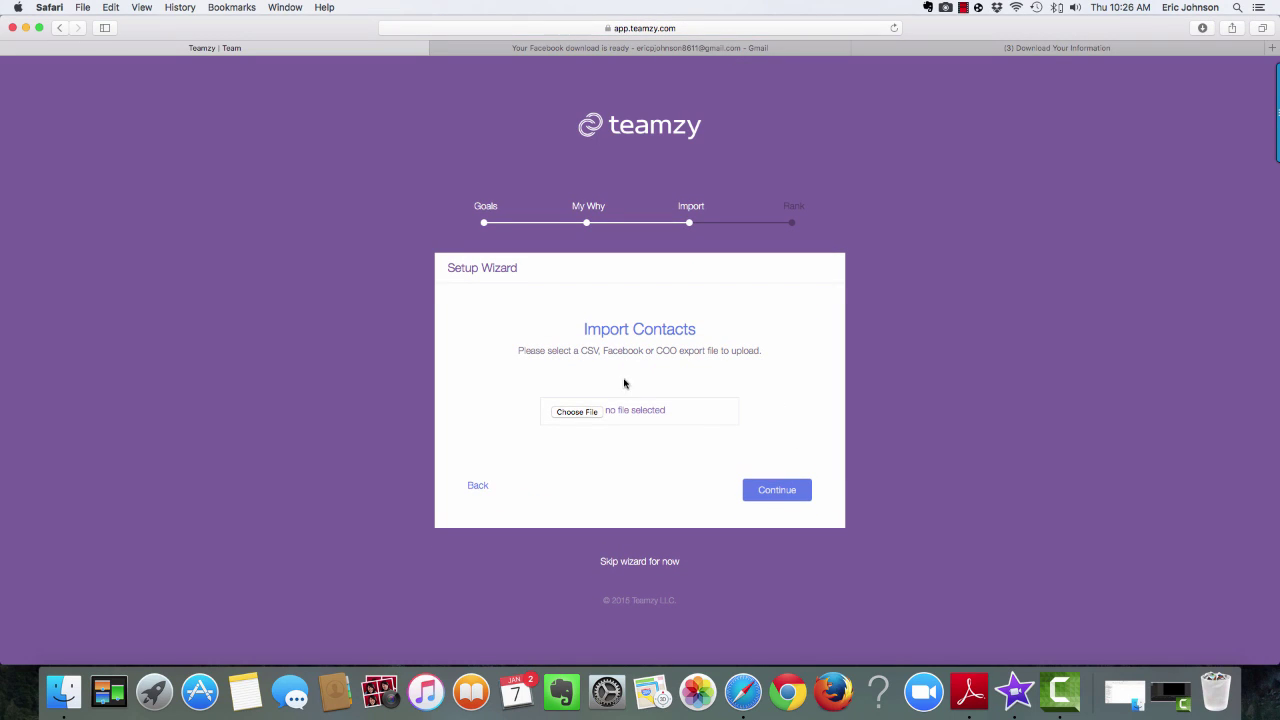
# - Upload friends.htm from the Desktop as the import file and create the contacts with the automatic column mapping
pyautogui.click(578, 418)
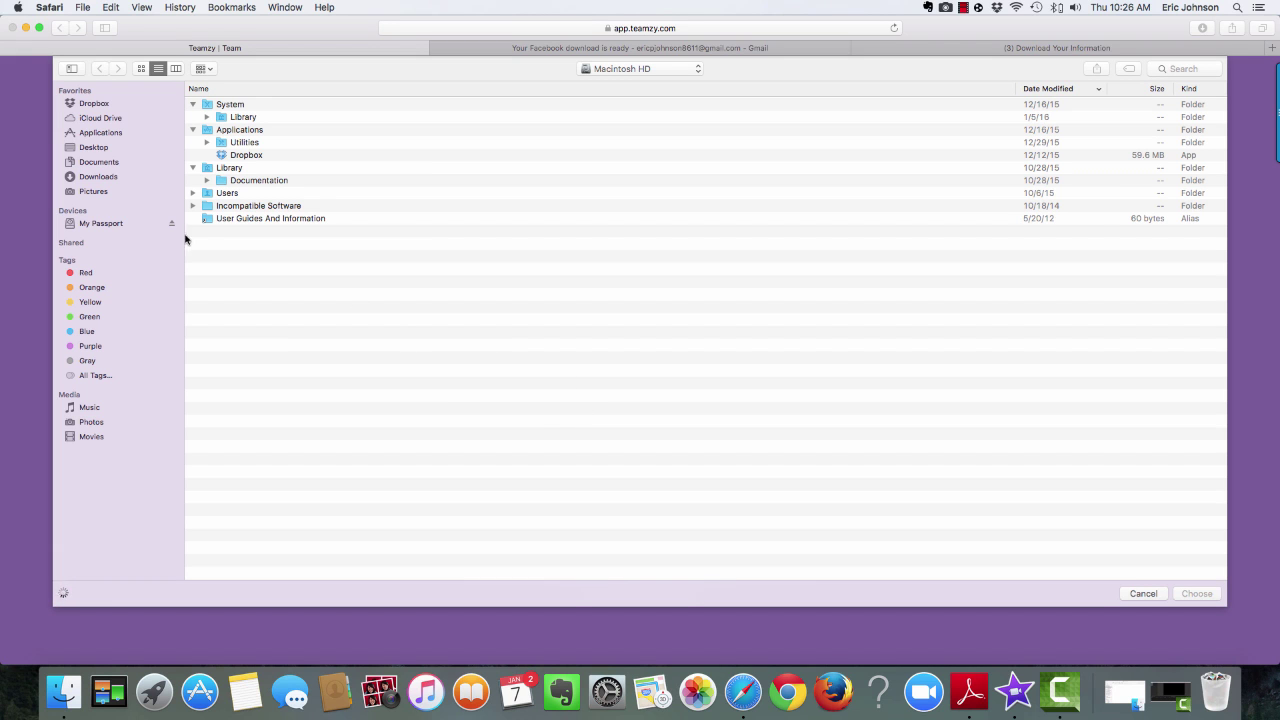
pyautogui.click(84, 148)
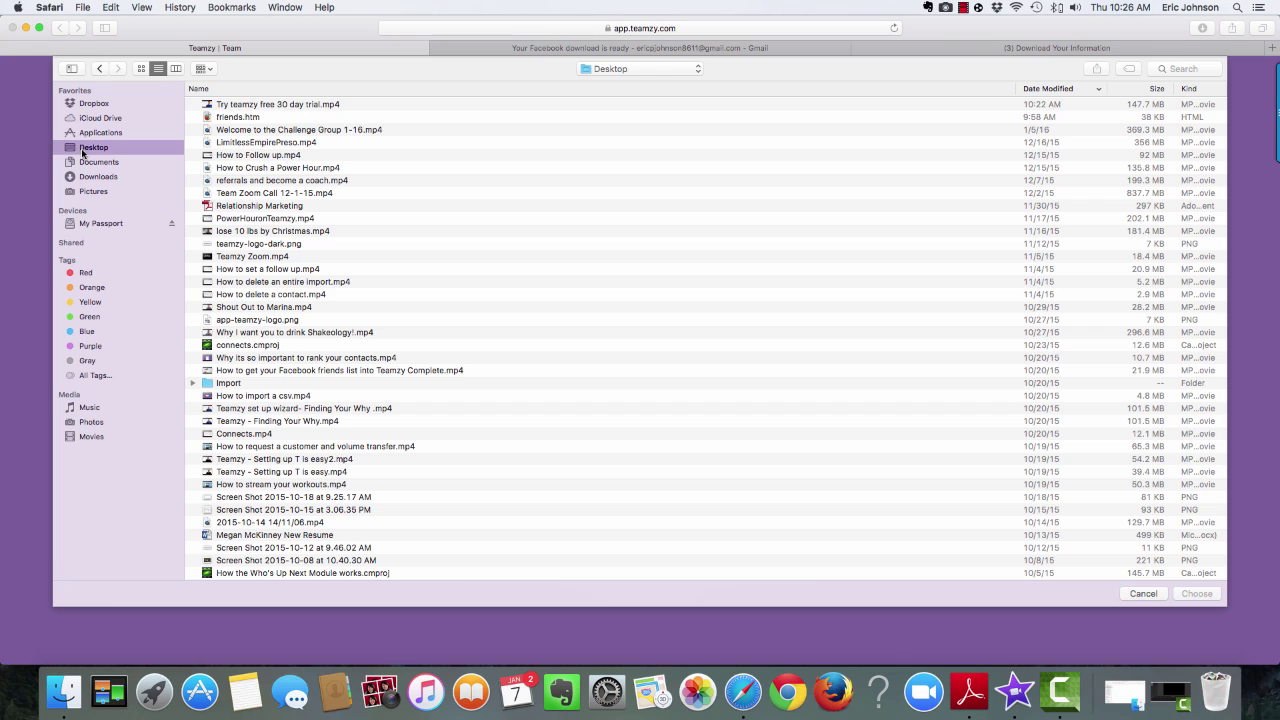
pyautogui.click(226, 119)
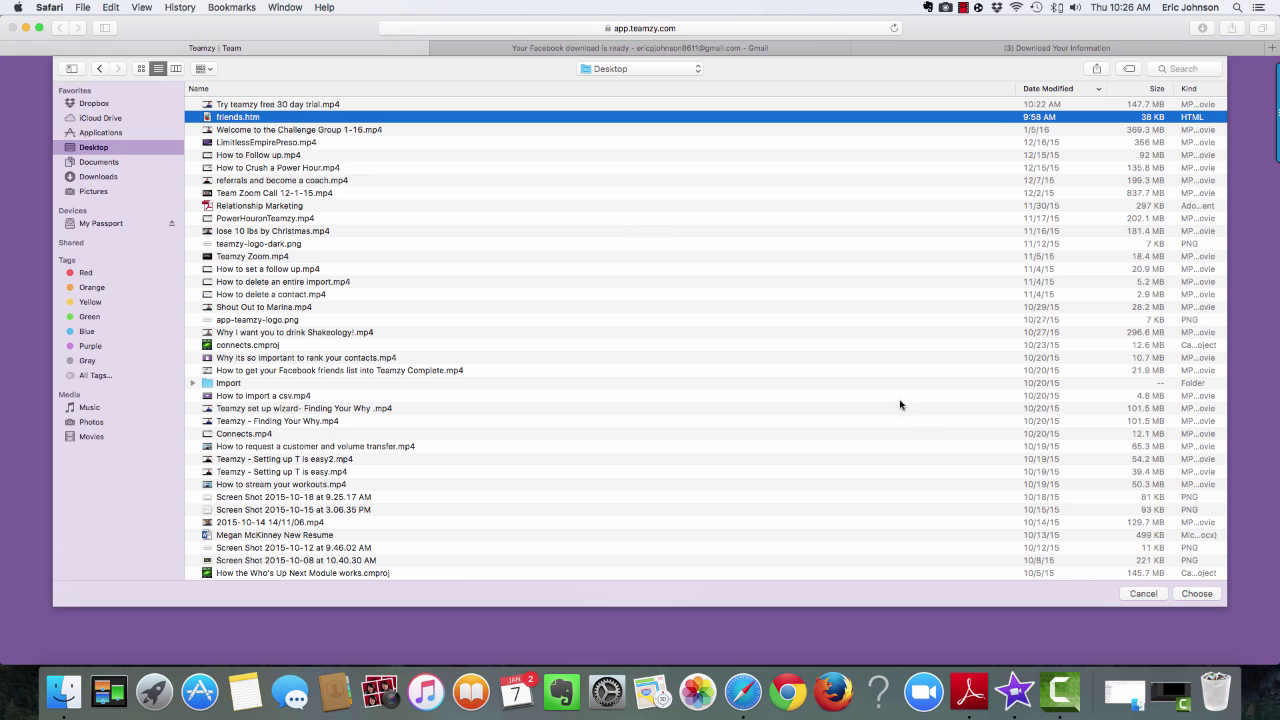
pyautogui.click(1194, 594)
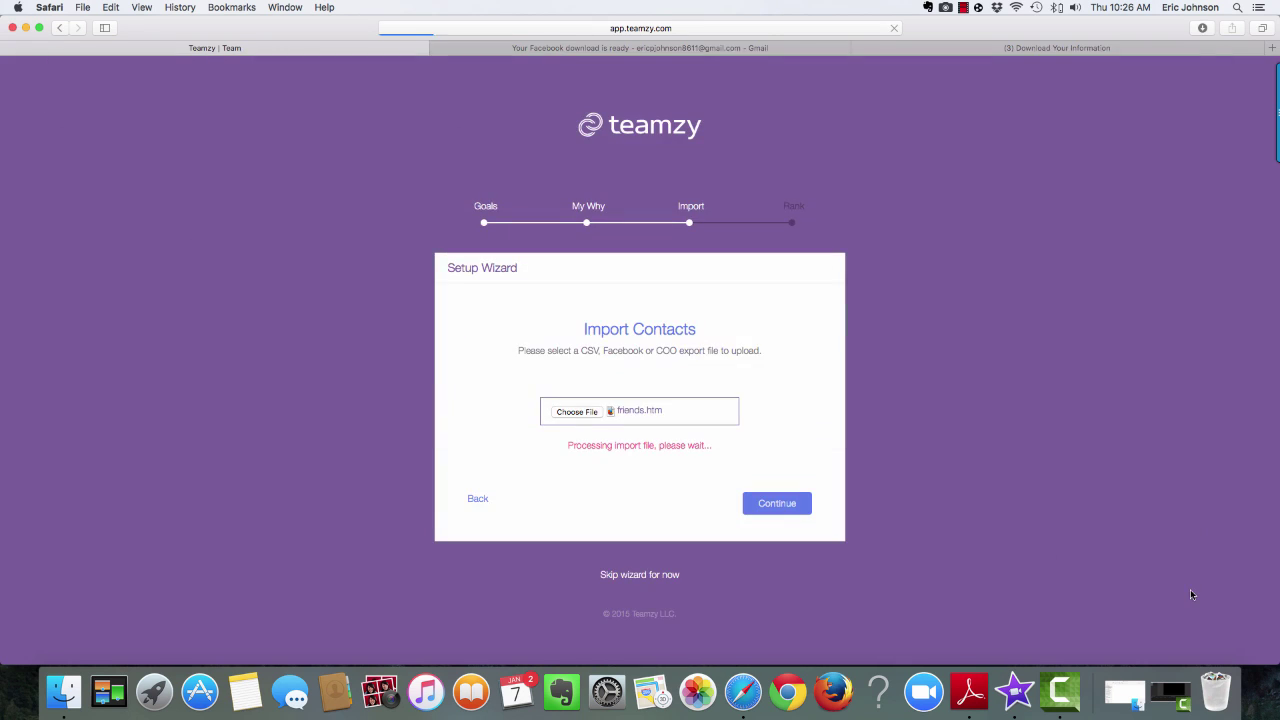
pyautogui.click(778, 505)
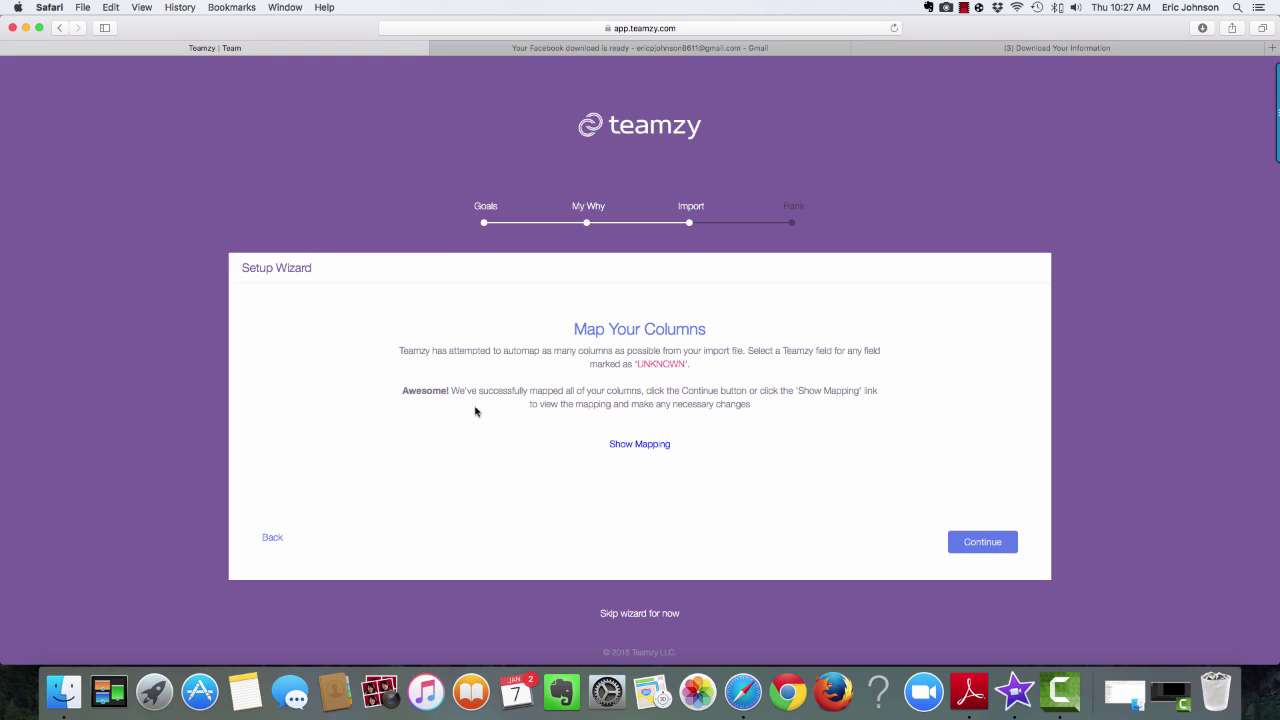
pyautogui.click(976, 543)
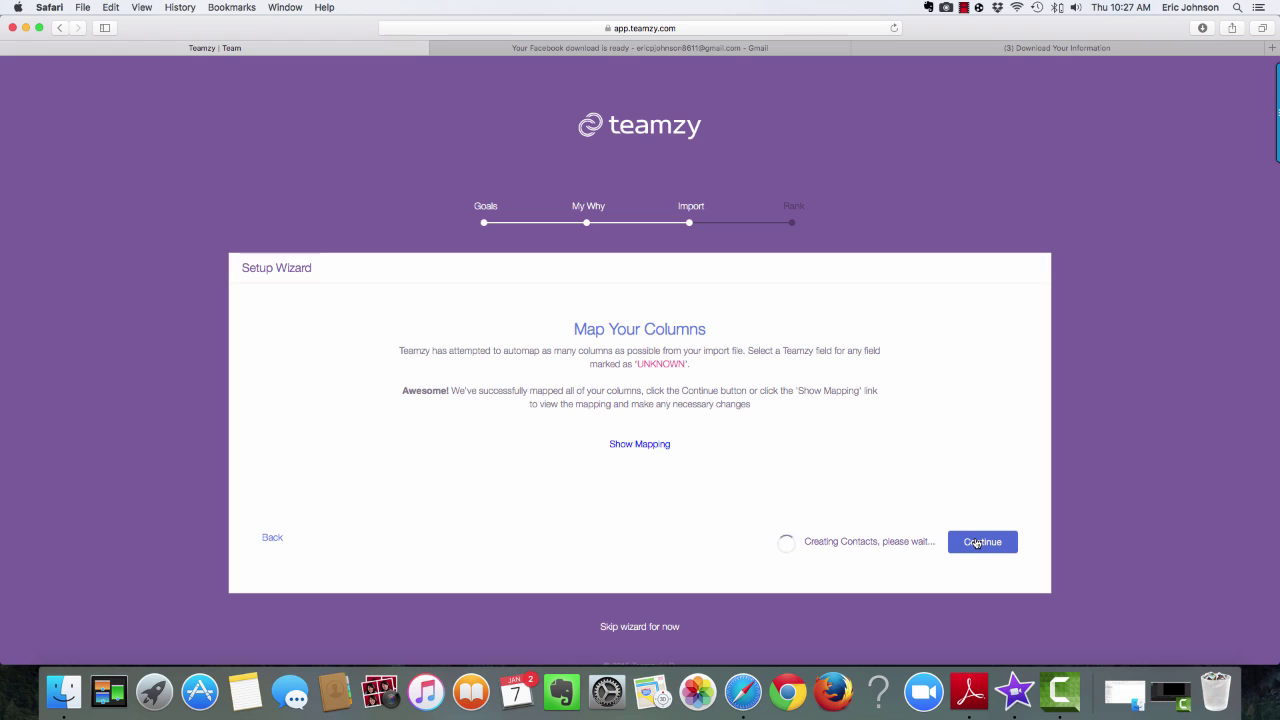